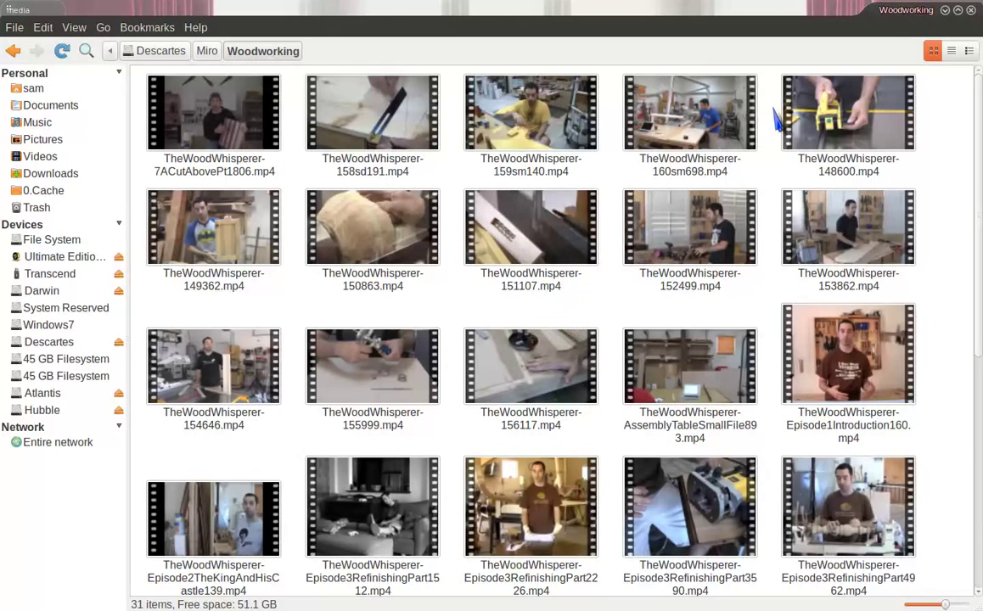
- In list view, inspect the 152499 video's properties, then return to thumbnail view
click(951, 51)
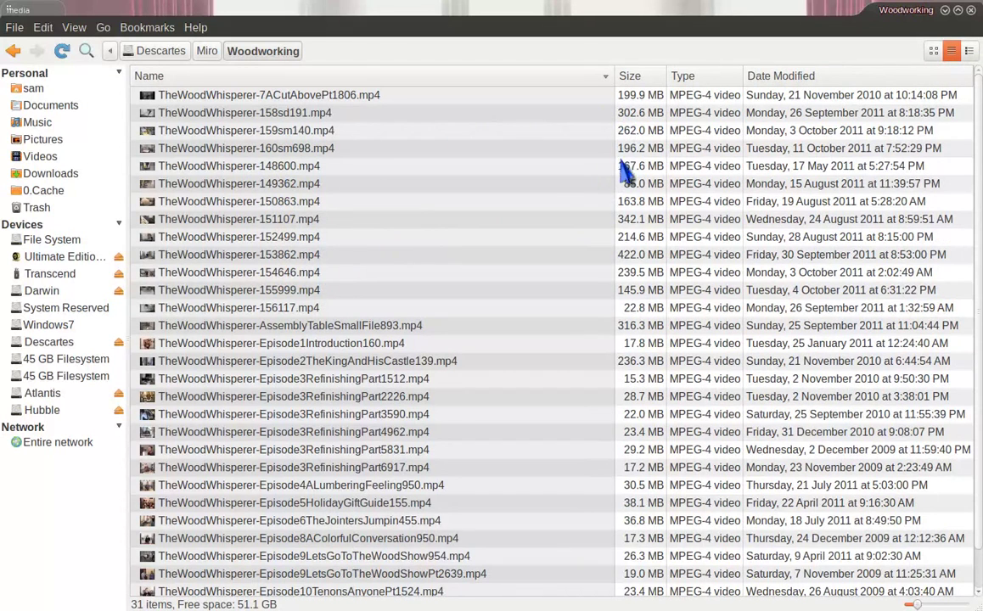
right_click(427, 238)
click(459, 470)
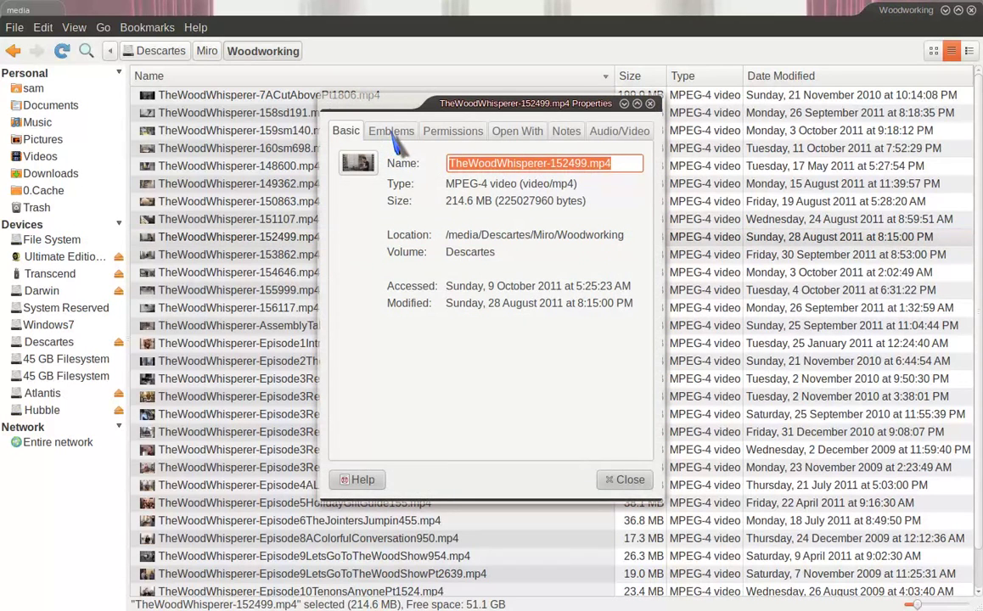
click(651, 103)
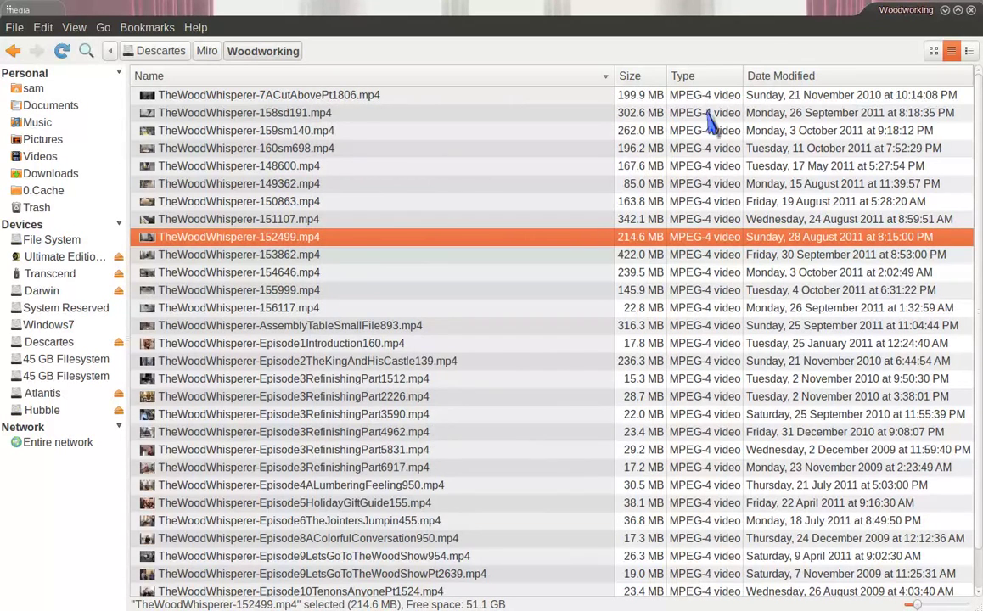
click(933, 51)
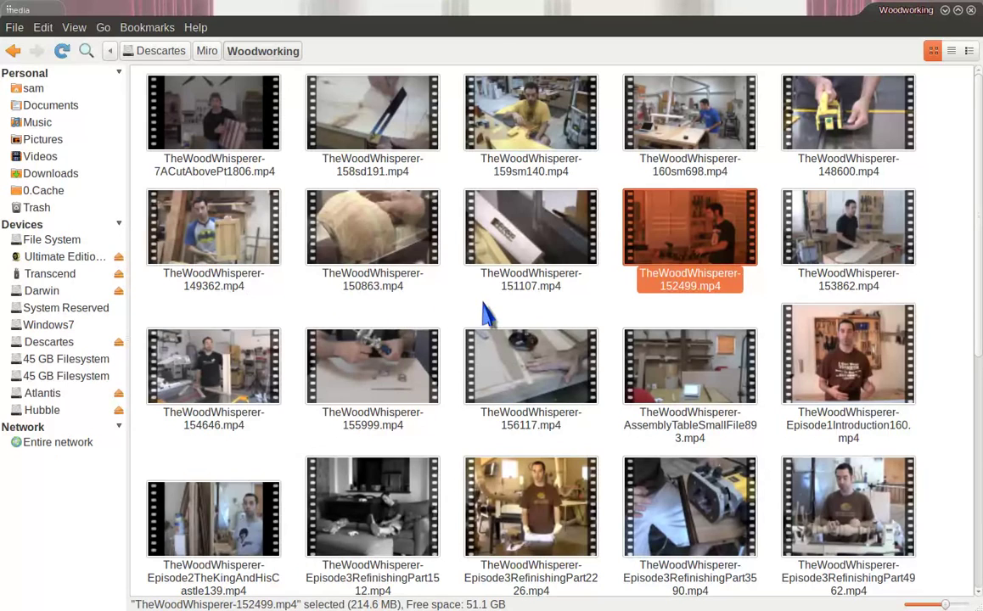
- Check the file manager's version number in Help's About window
click(192, 30)
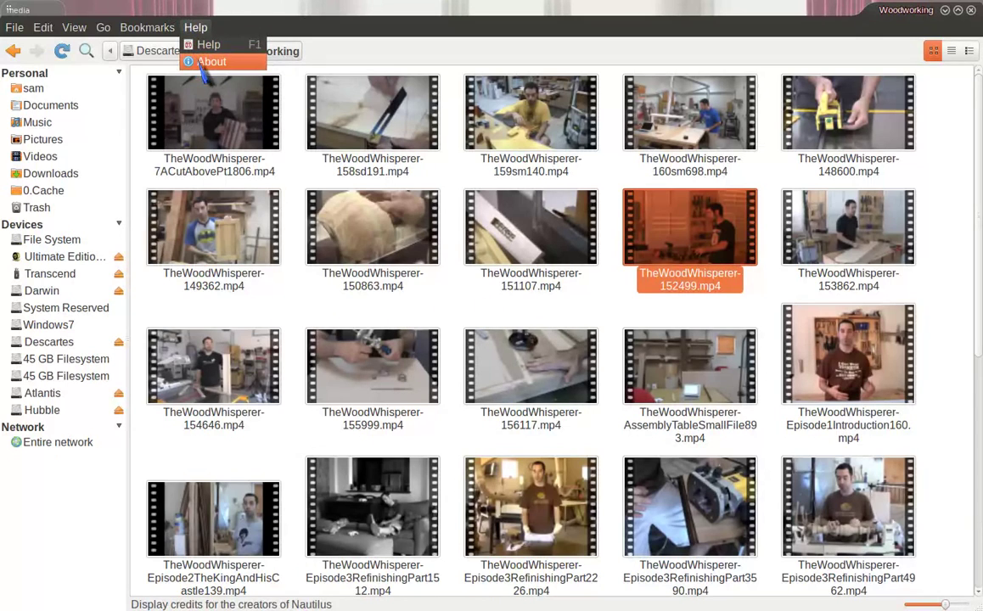
click(202, 64)
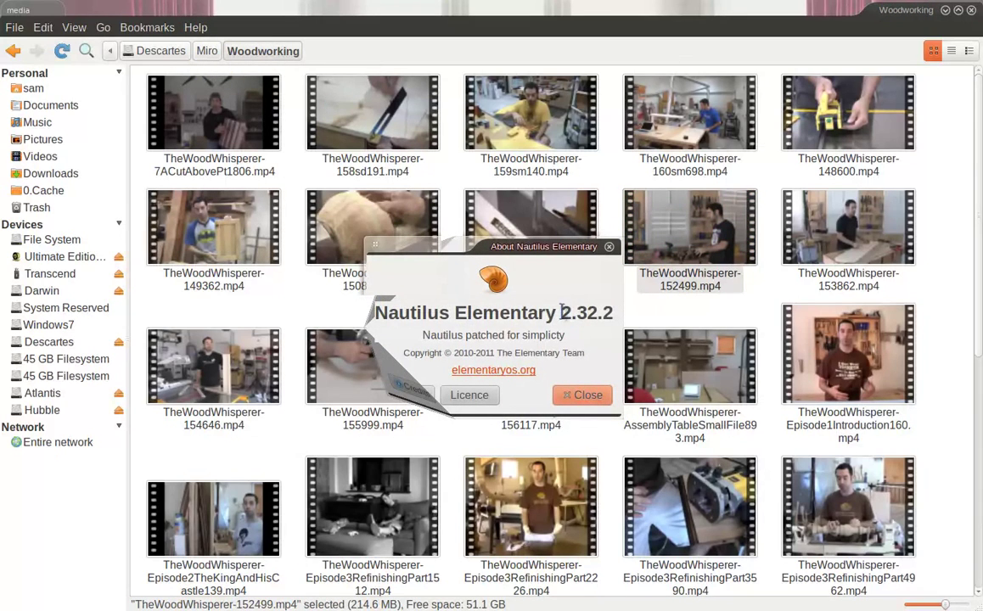
drag(561, 319, 605, 316)
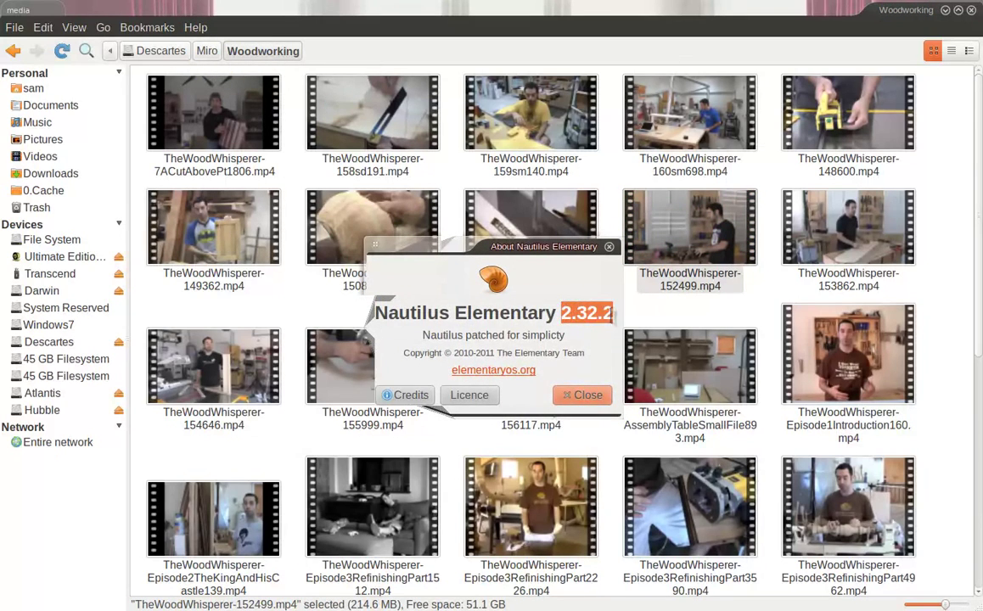
click(585, 401)
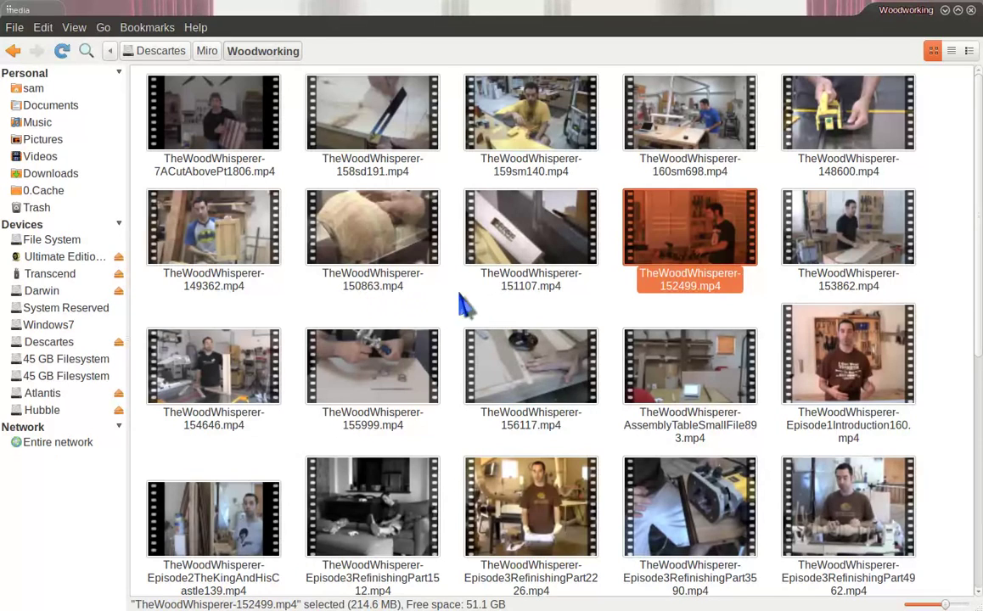
- Bring up Edit > Preferences on its Display tab for icon captions
click(44, 27)
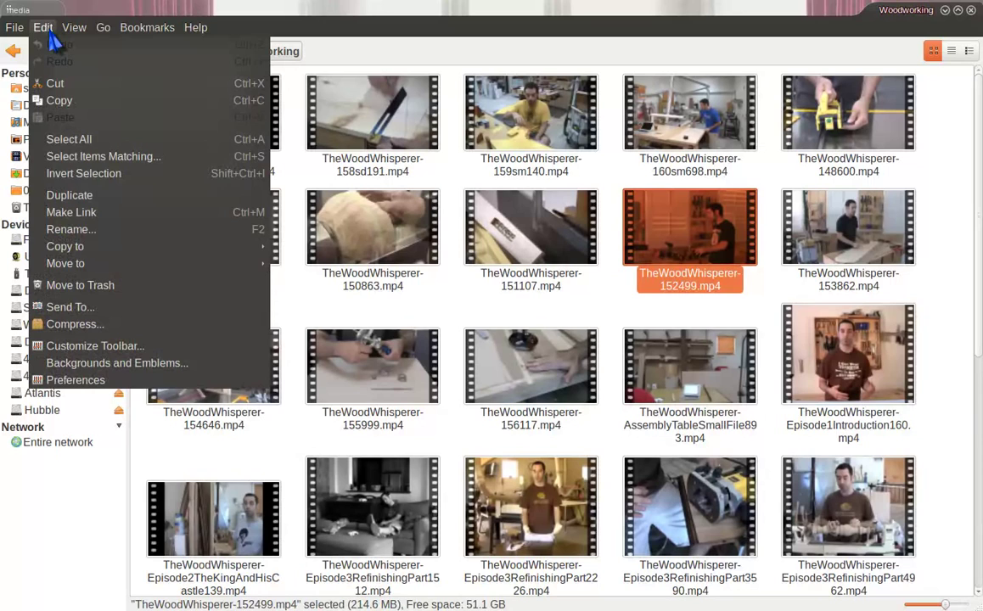
click(202, 392)
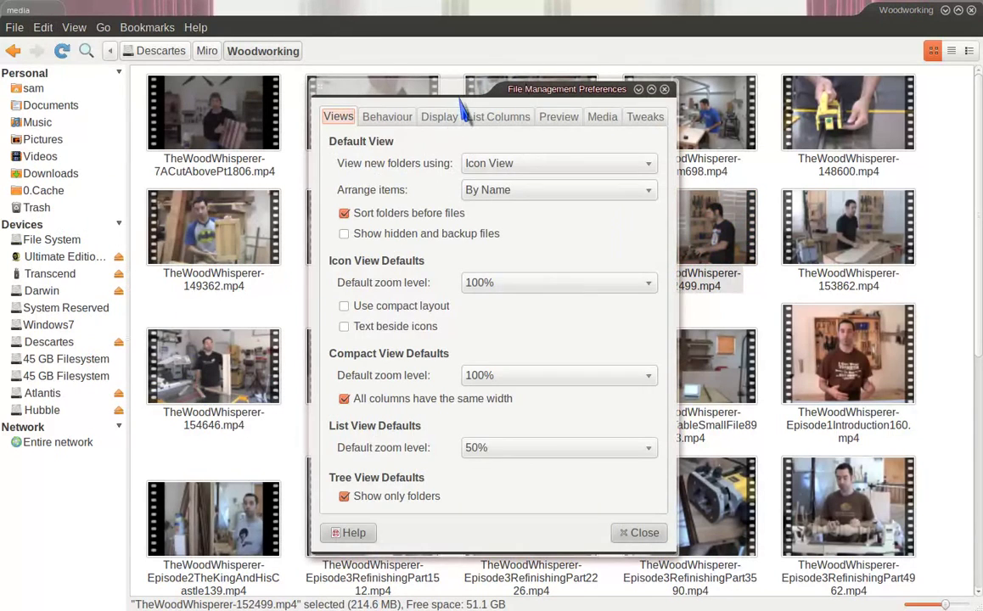
drag(463, 89, 474, 58)
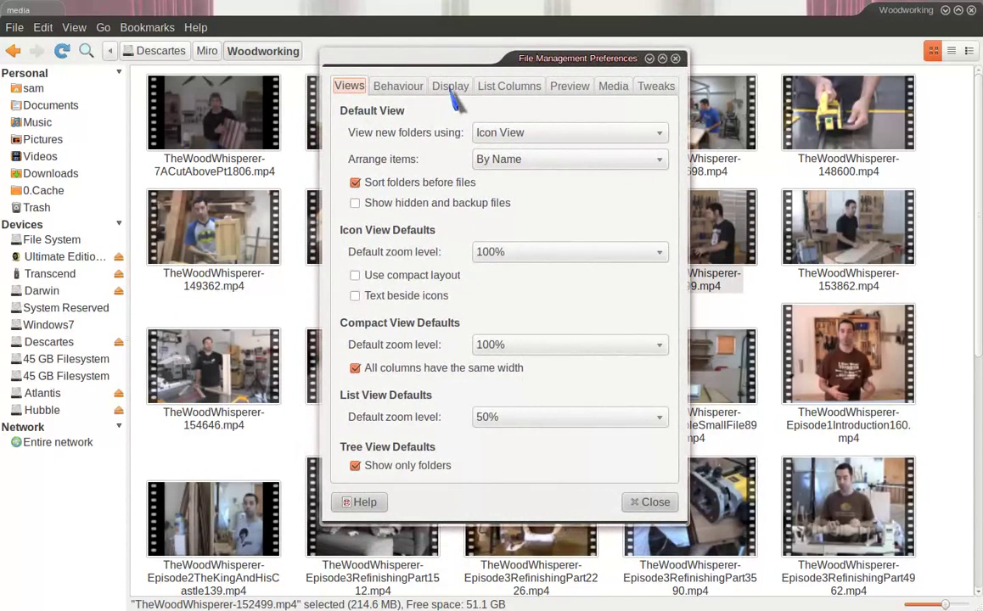
click(451, 87)
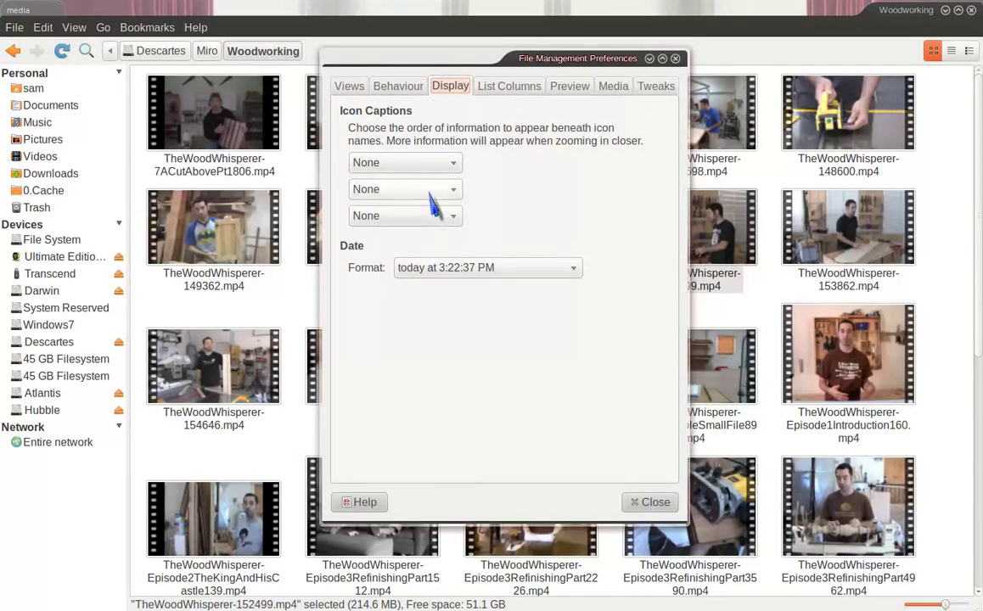
- Set the three icon captions to Size, Type and Date Accessed
click(457, 170)
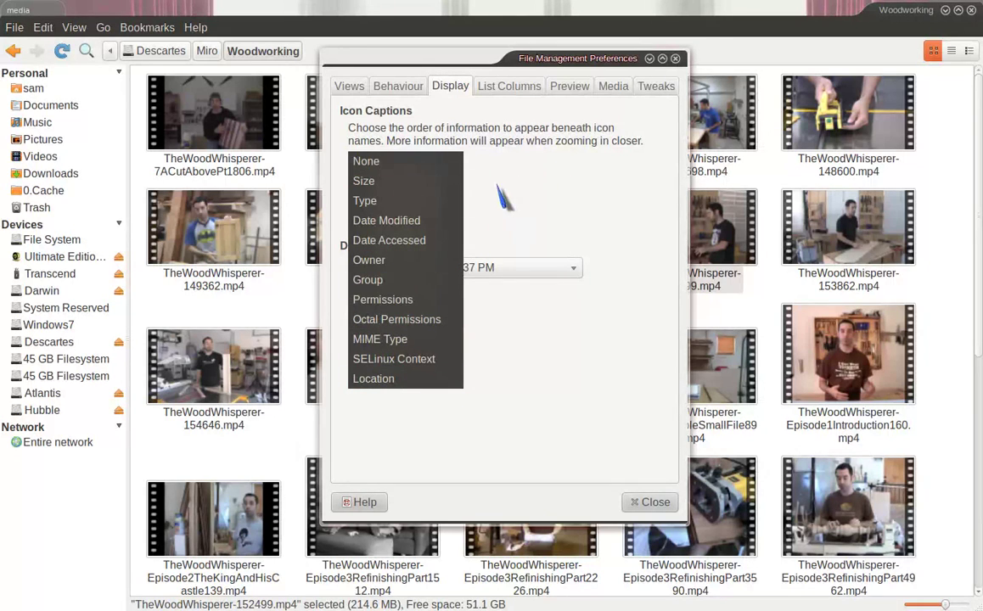
click(425, 194)
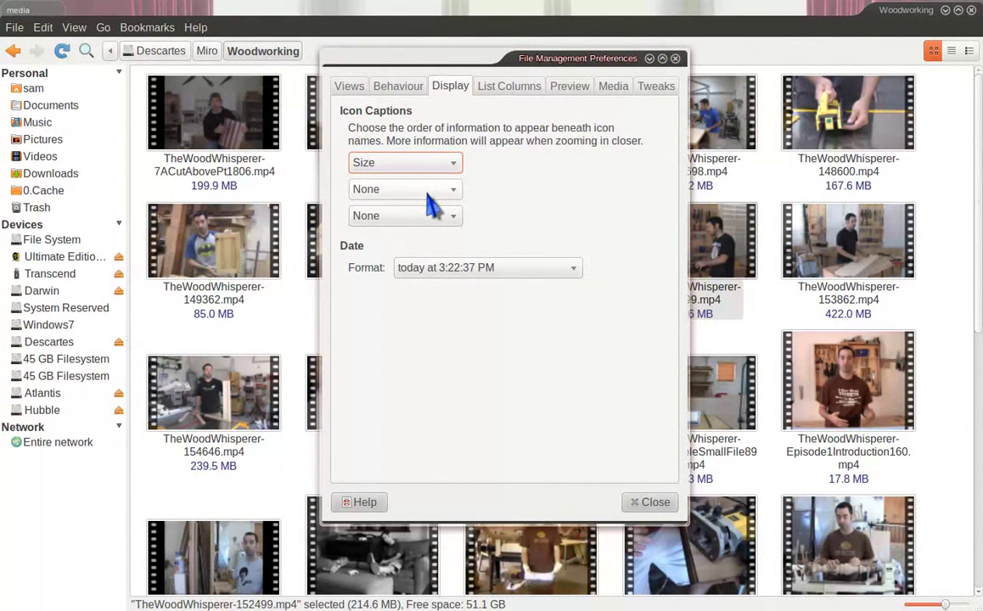
click(428, 195)
click(415, 237)
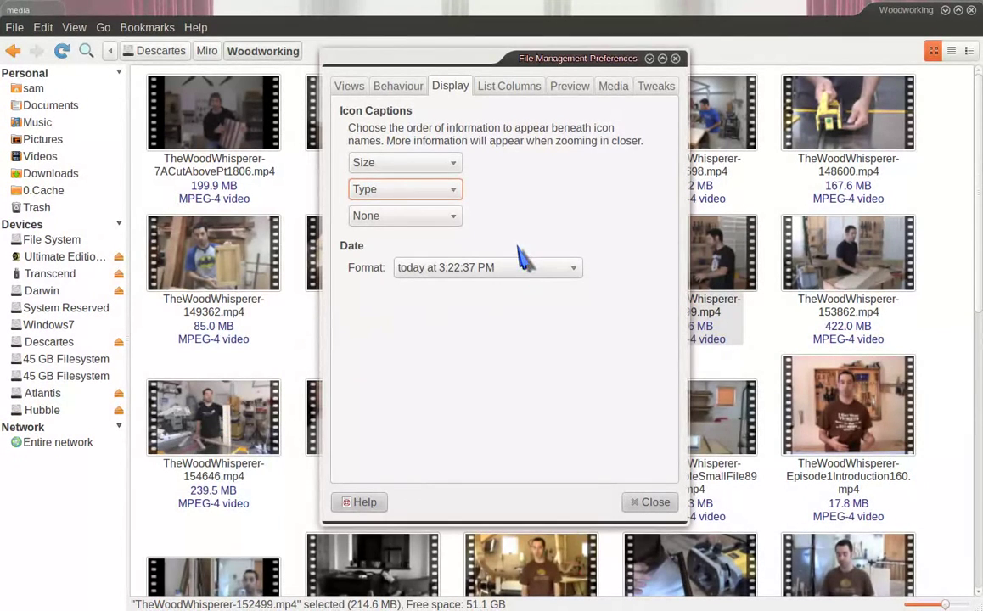
click(400, 217)
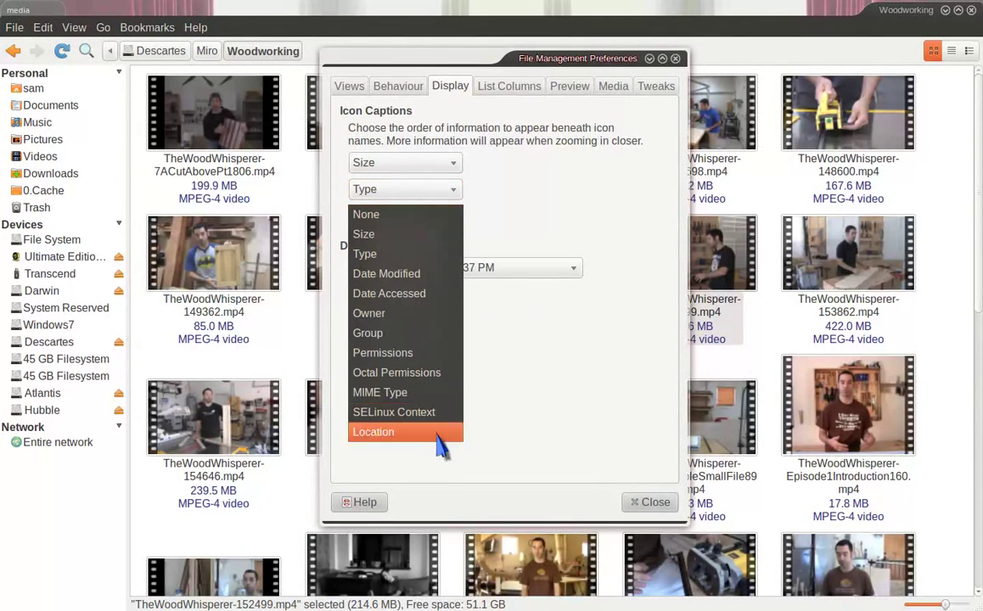
click(412, 297)
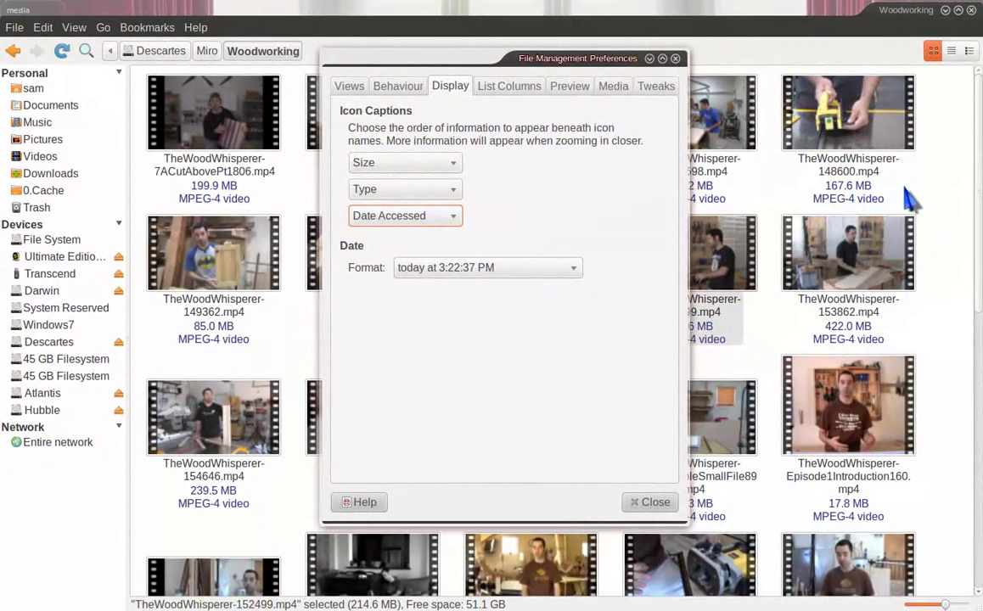
- Move Preferences off the captions and set dates to year-month-day with 24-hour time
ctrl+scroll(912, 200, up, 1)
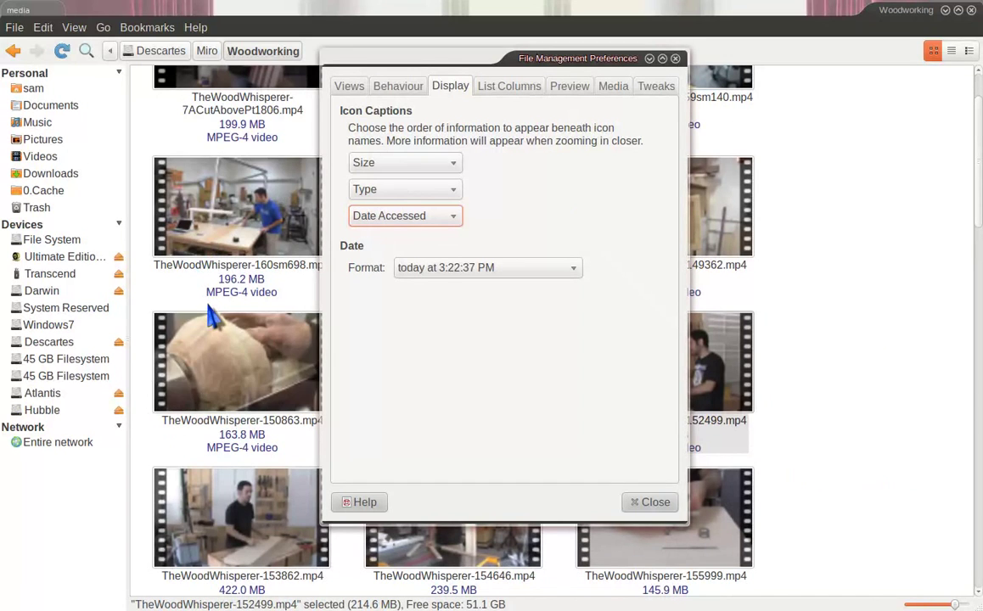
ctrl+scroll(212, 318, up, 1)
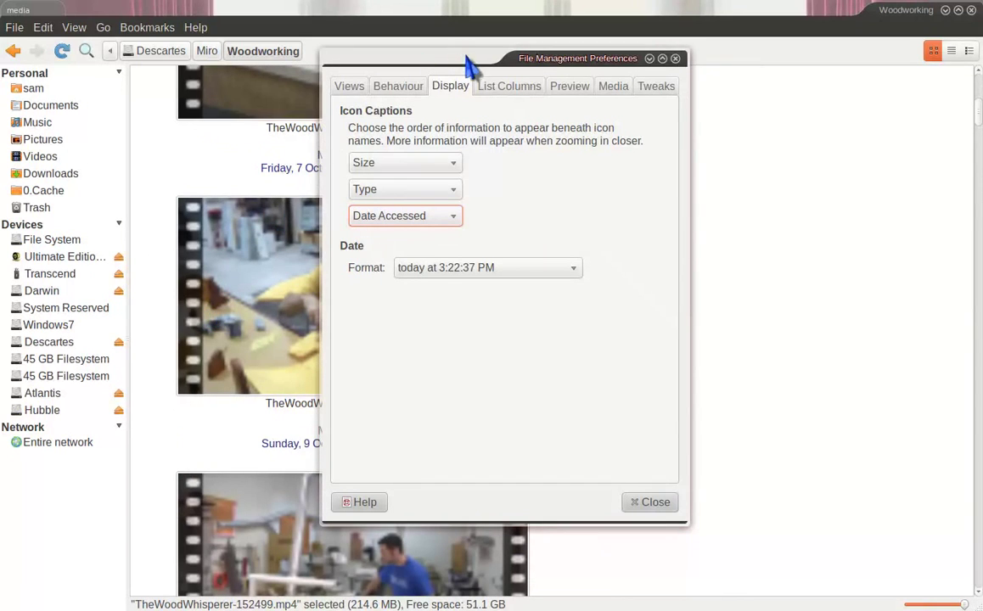
drag(466, 58, 742, 73)
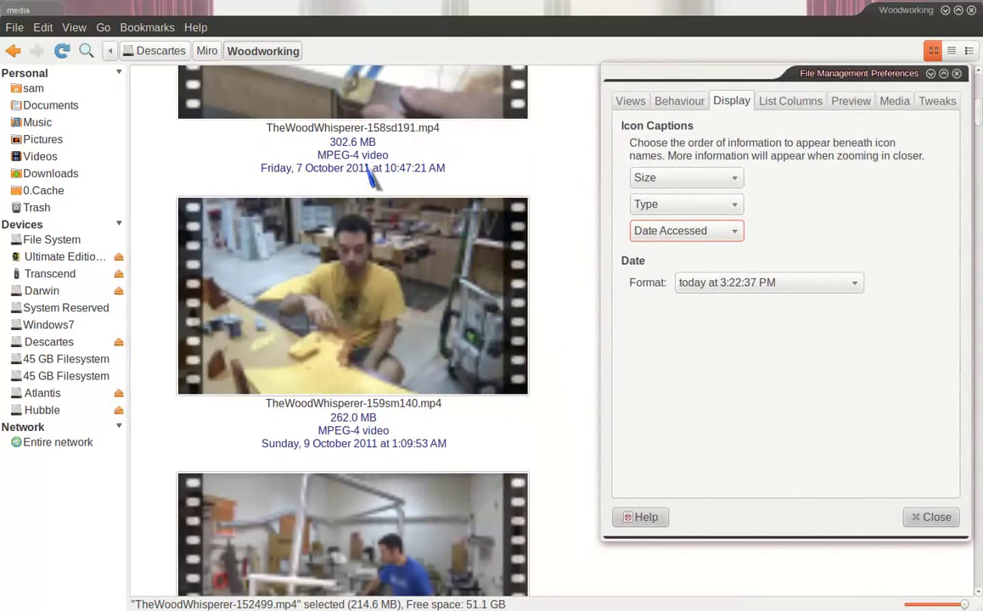
scroll(365, 349, down, 3)
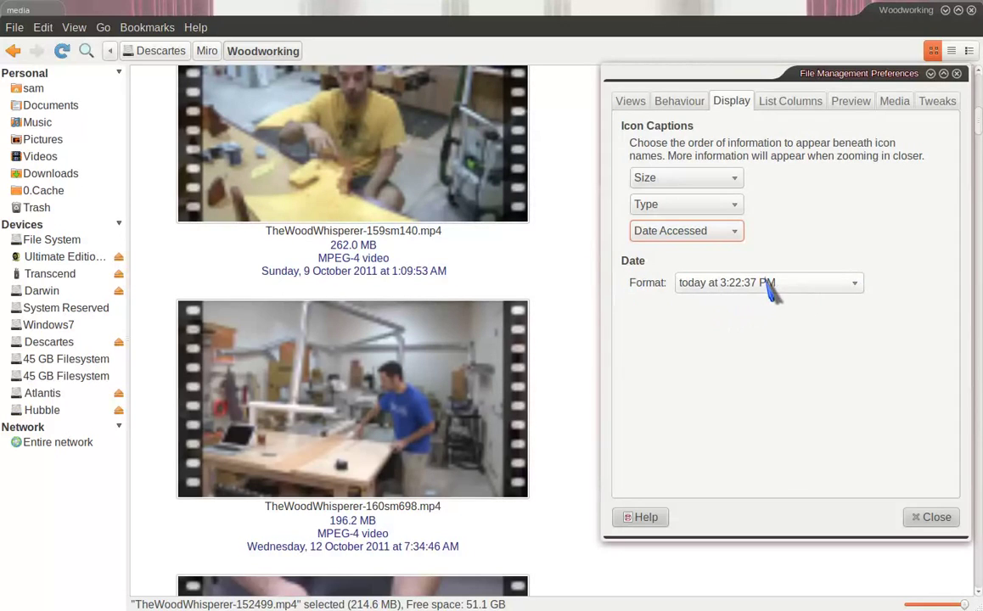
click(709, 287)
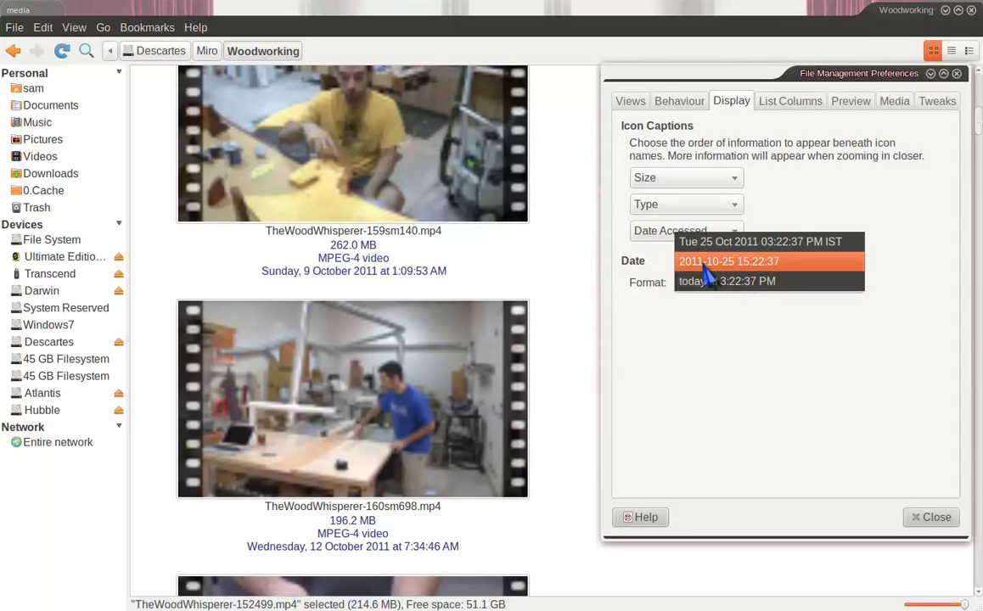
click(705, 265)
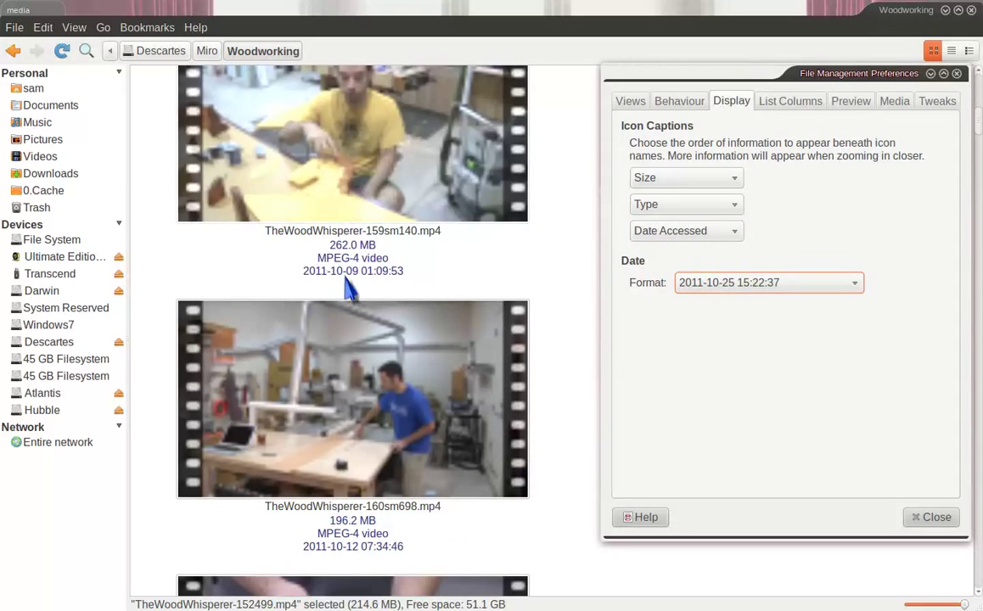
scroll(435, 281, down, 5)
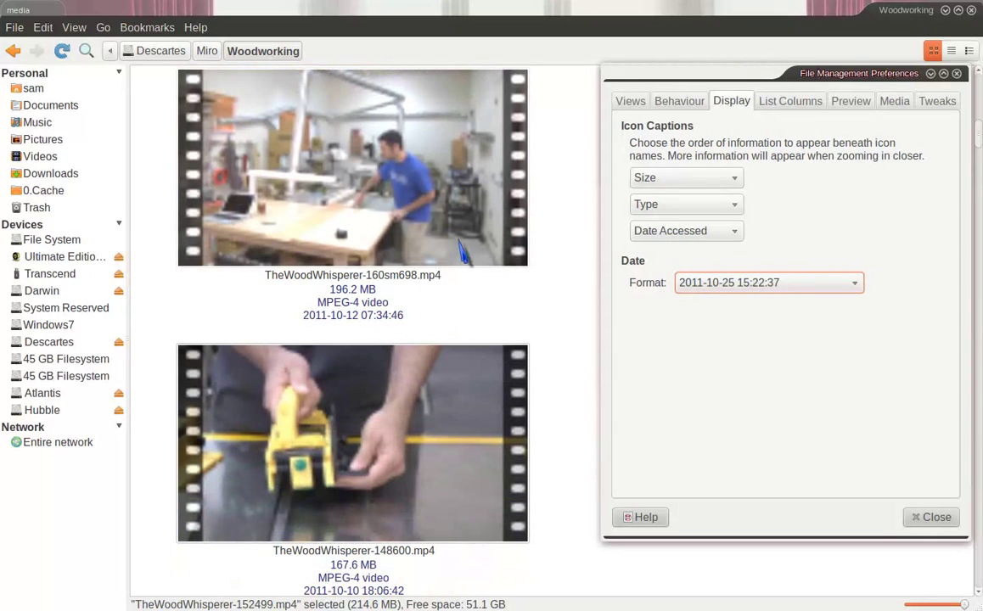
click(680, 284)
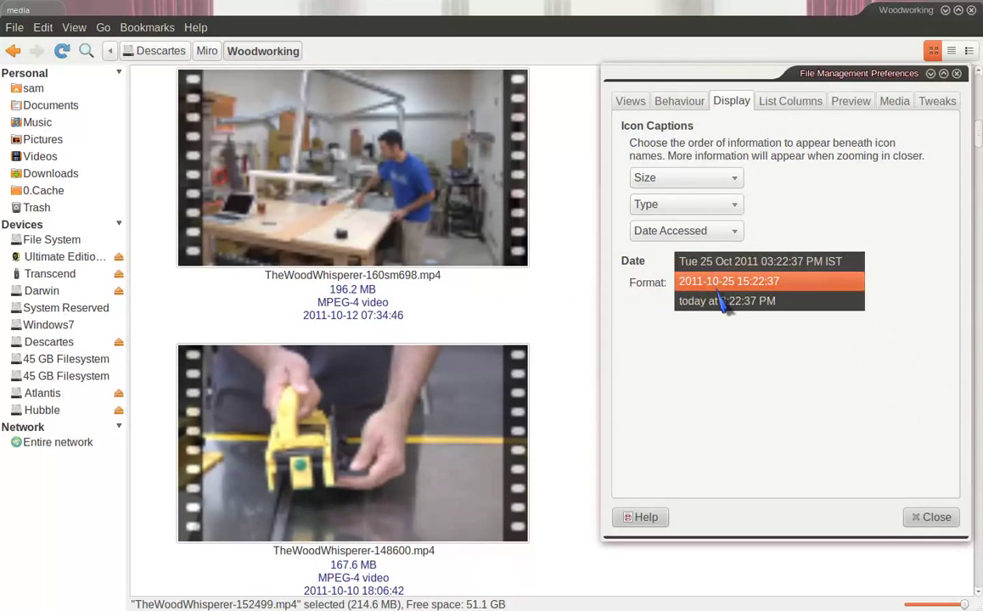
click(718, 267)
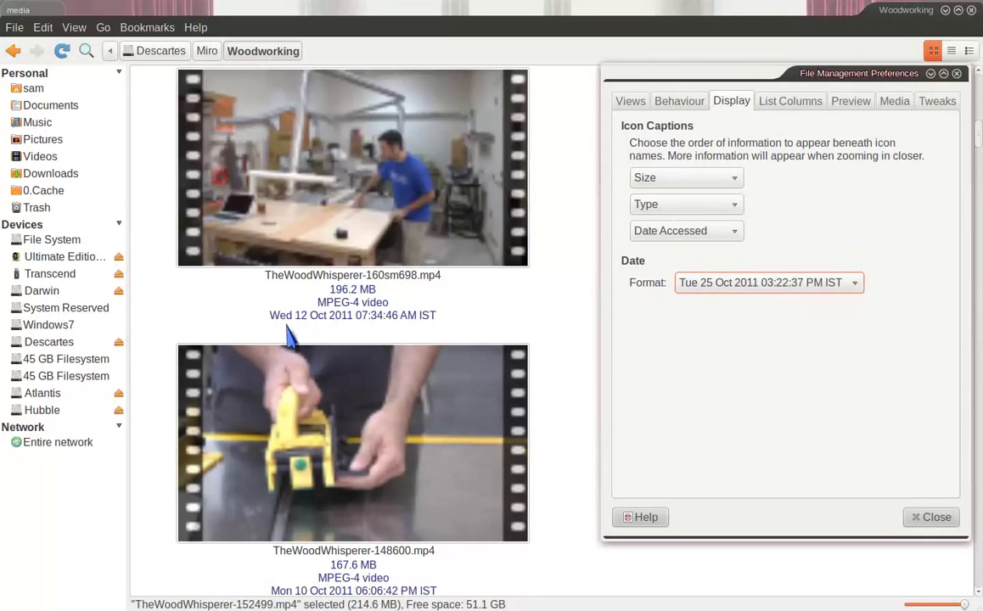
click(702, 284)
click(705, 304)
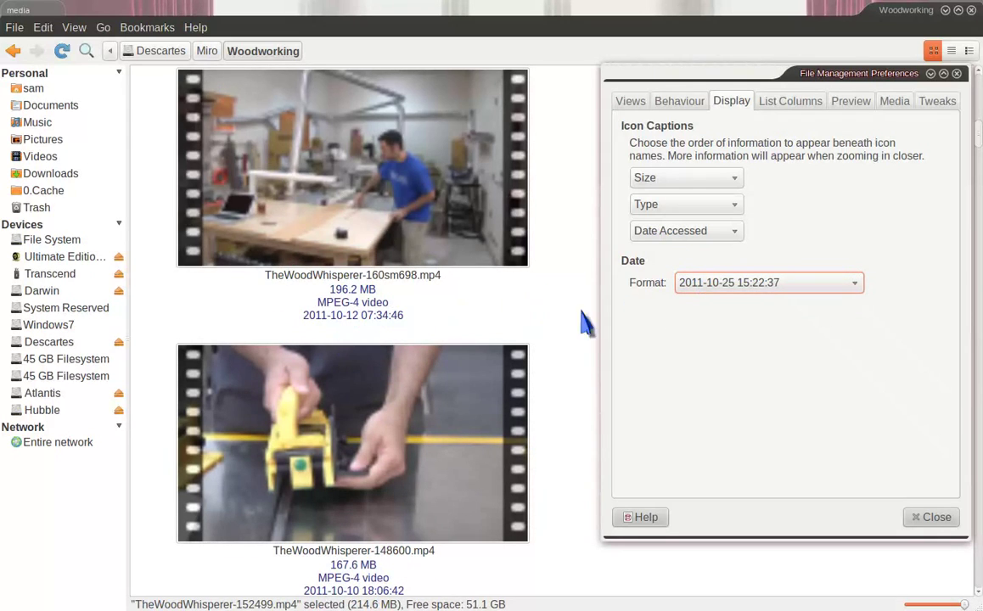
drag(757, 334, 666, 355)
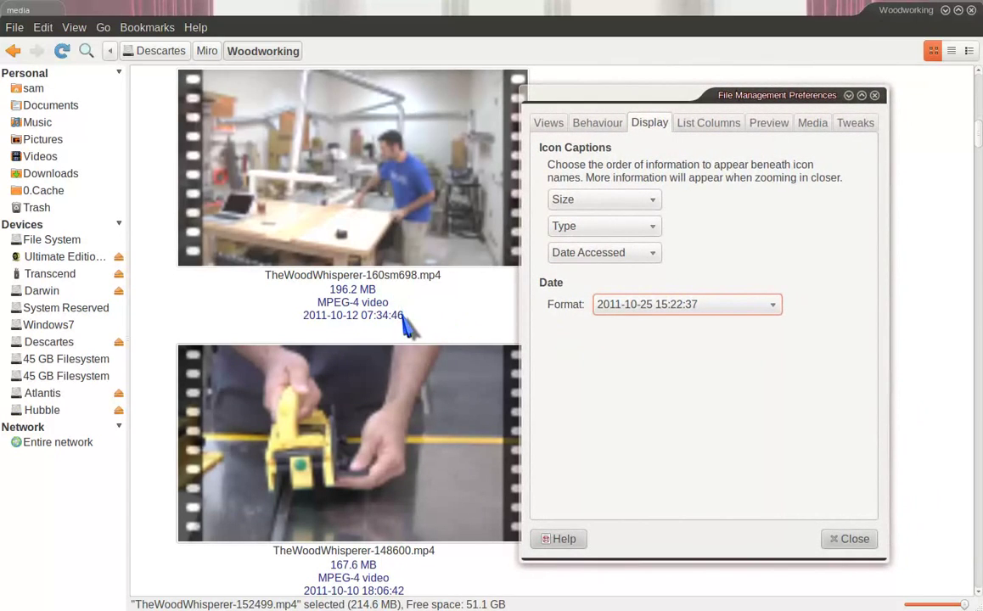
scroll(448, 308, down, 5)
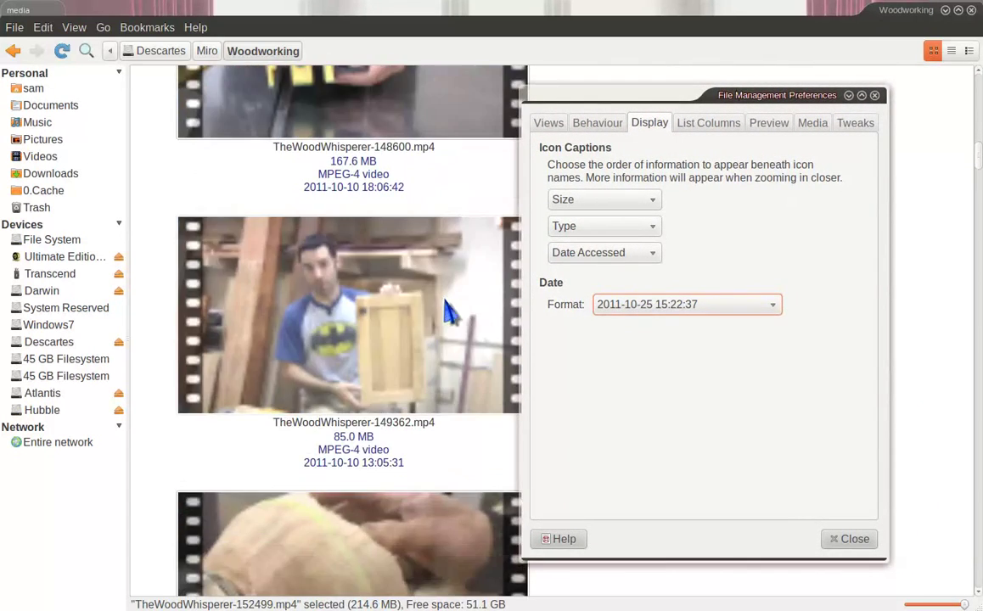
scroll(448, 307, down, 5)
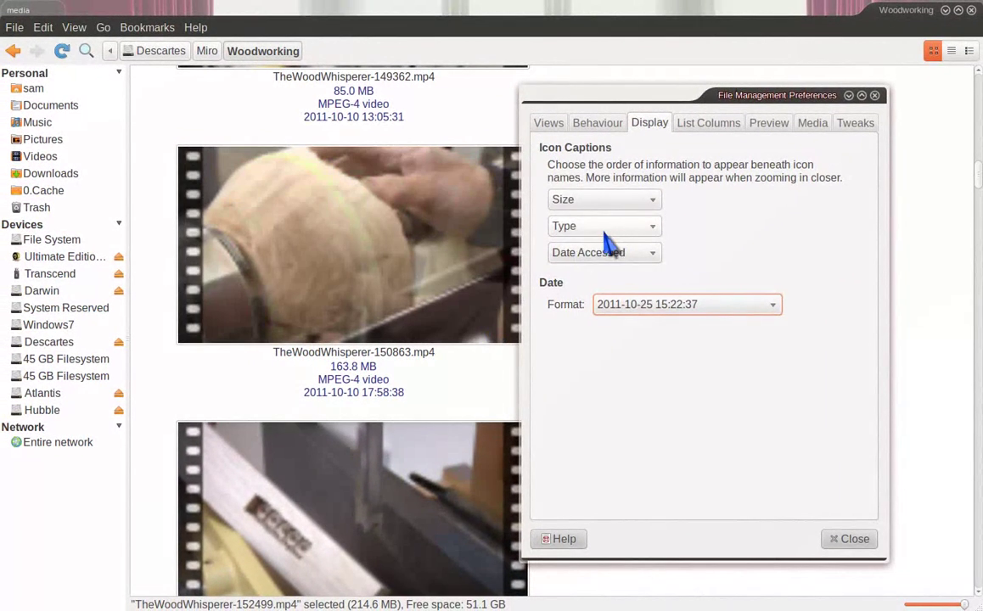
- Change the second caption from Type and the third from Date Accessed to None
click(604, 228)
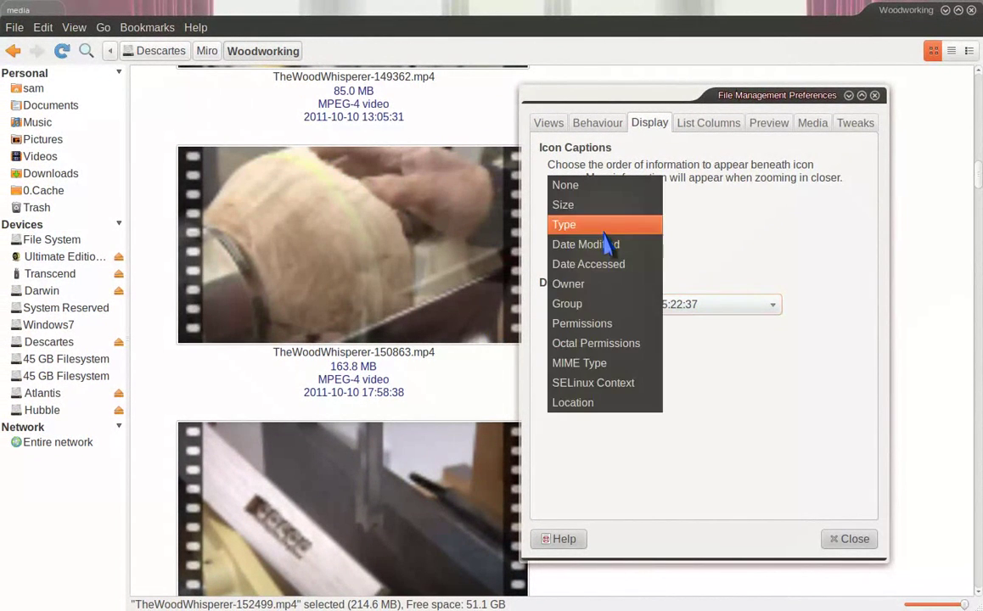
click(597, 189)
scroll(475, 267, down, 2)
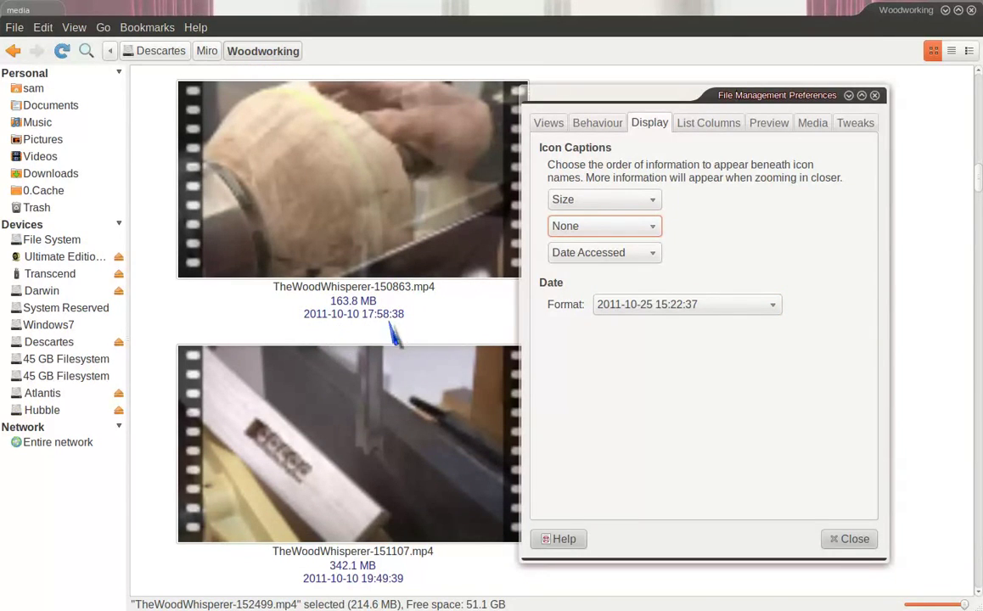
scroll(393, 335, down, 1)
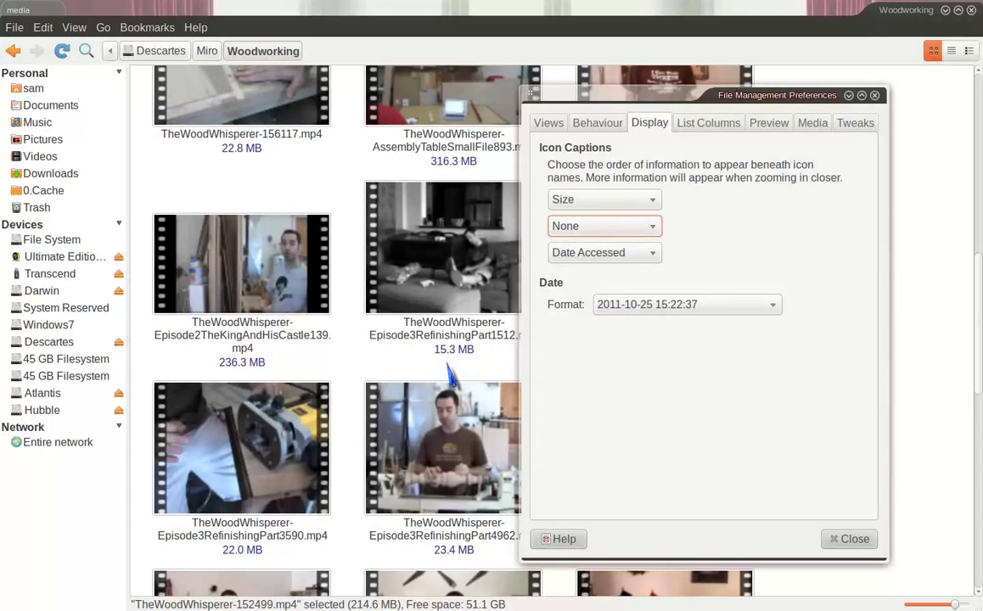
click(589, 255)
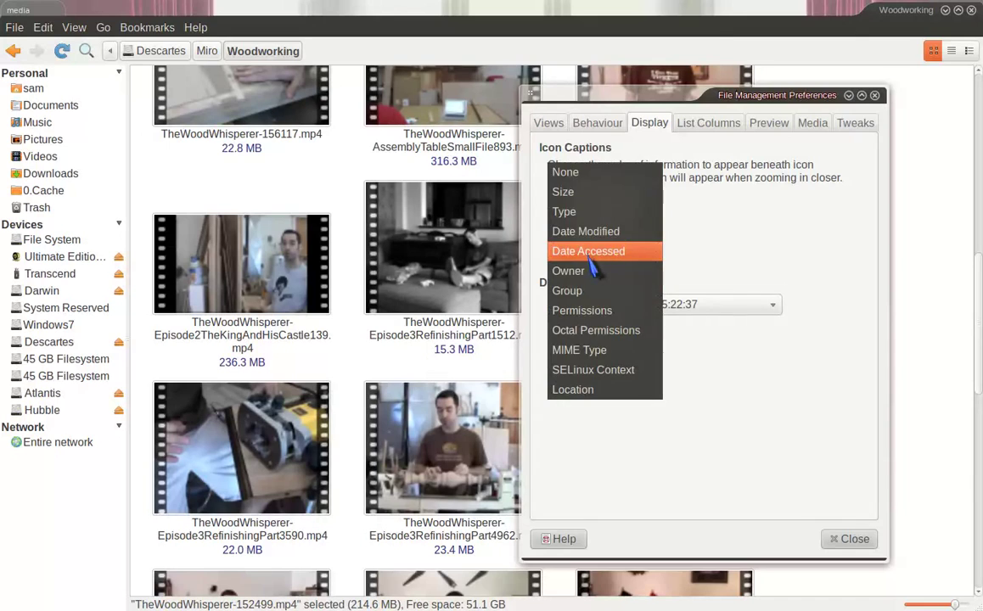
click(604, 176)
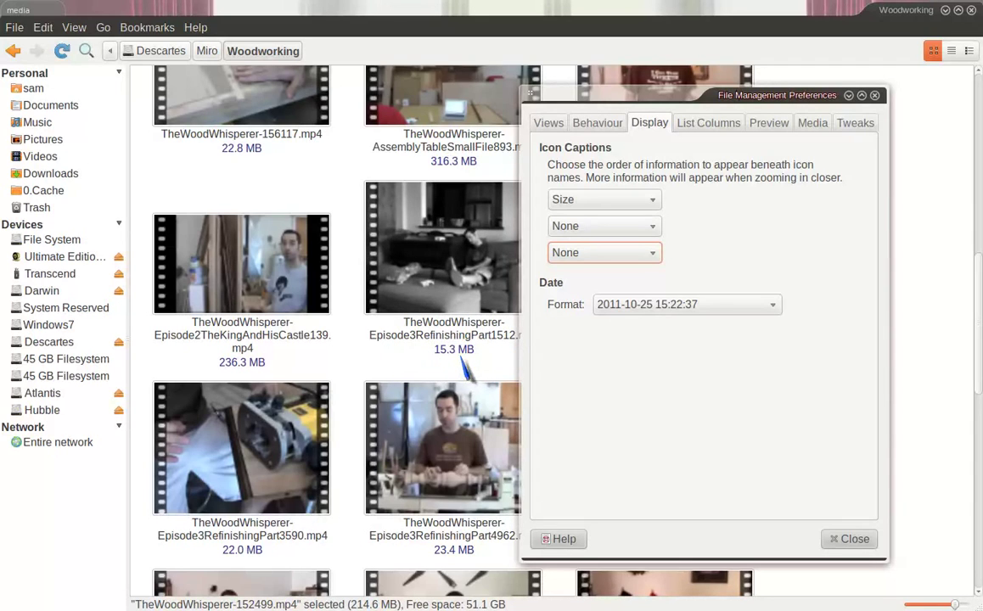
- Zoom the icons out three levels with Ctrl+minus and close File Management Preferences
key(ctrl+minus)
key(ctrl+minus)
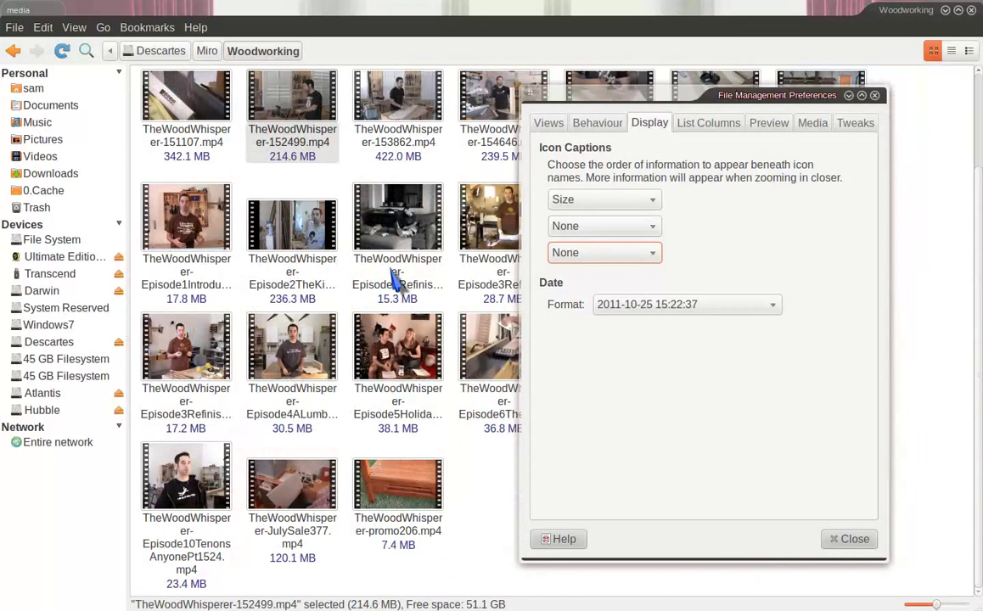
key(ctrl+minus)
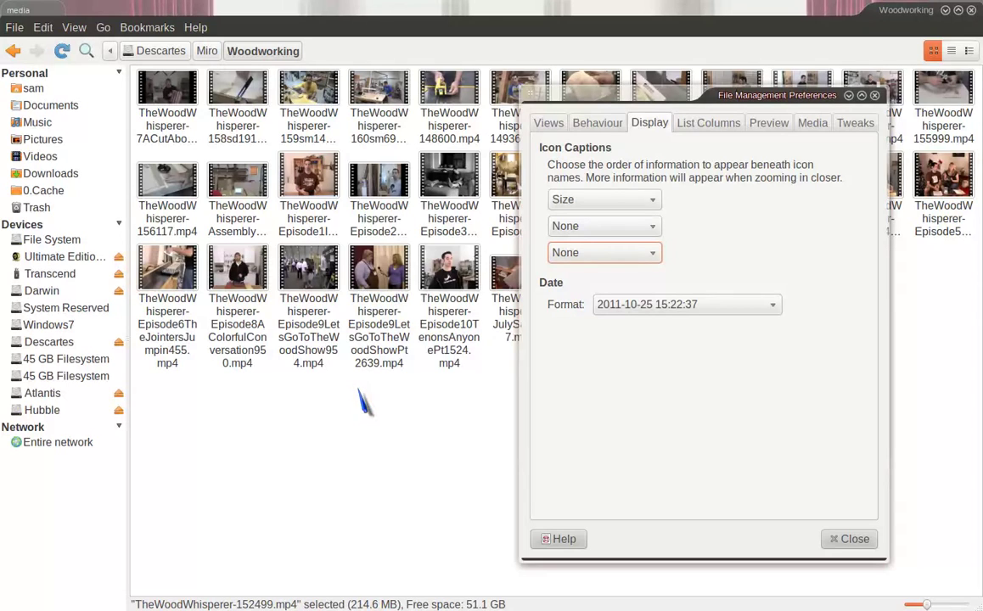
key(ctrl+minus)
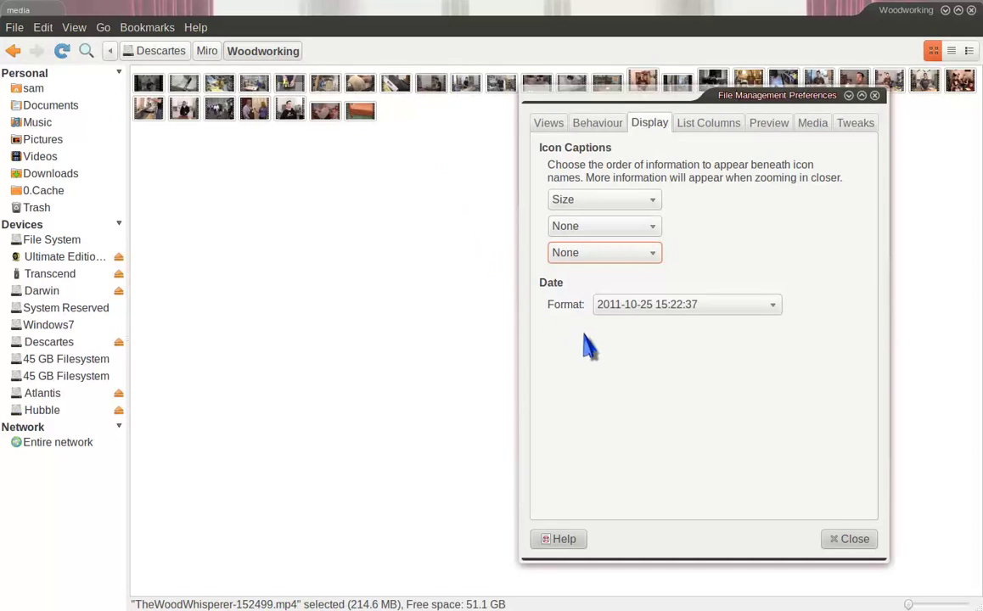
click(852, 540)
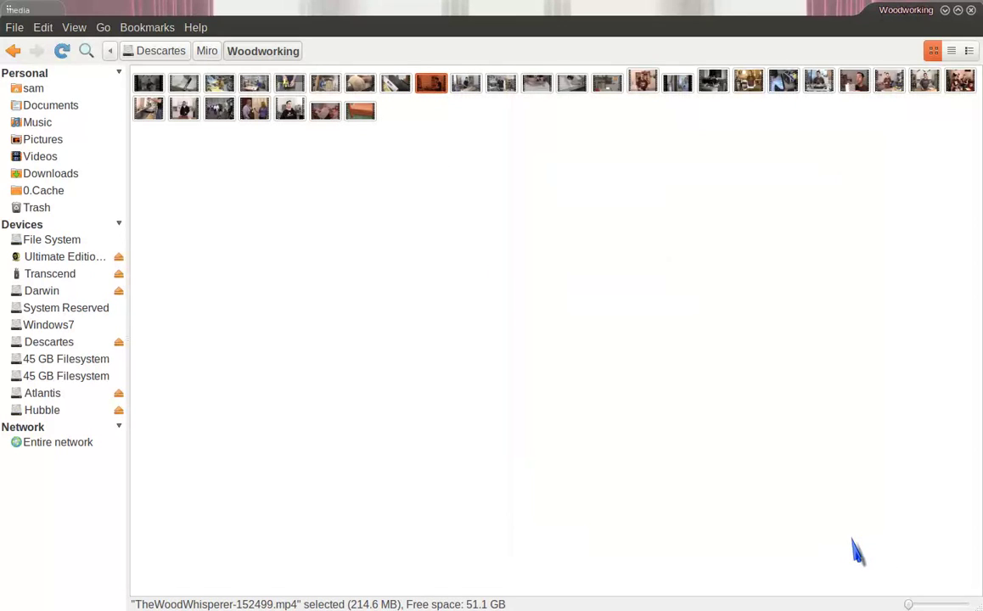